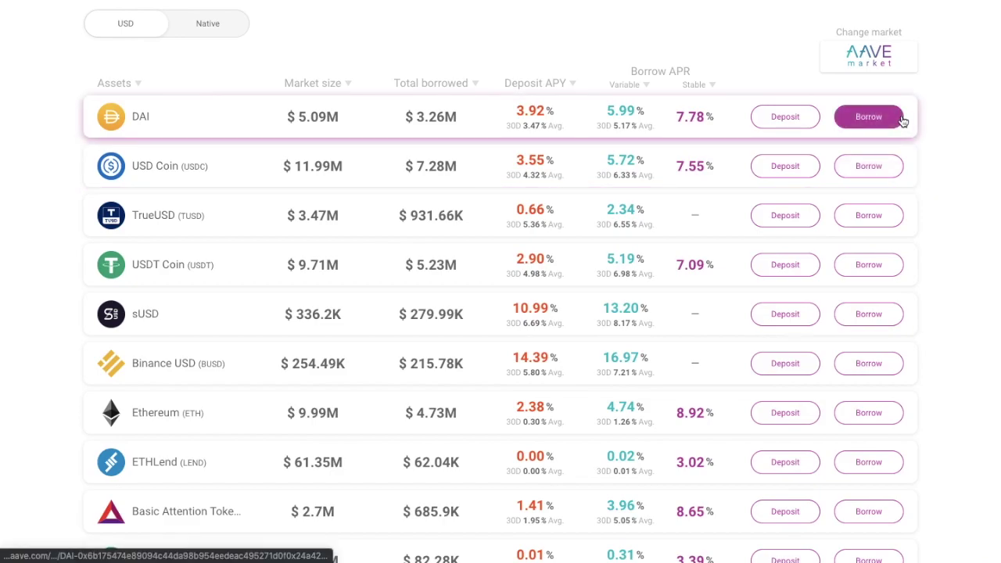
# Examine the deposit and borrow rates of the Aave assets and the DeFi Rate comparison of crypto lending rates
pyautogui.scroll(-3, 571, 345)
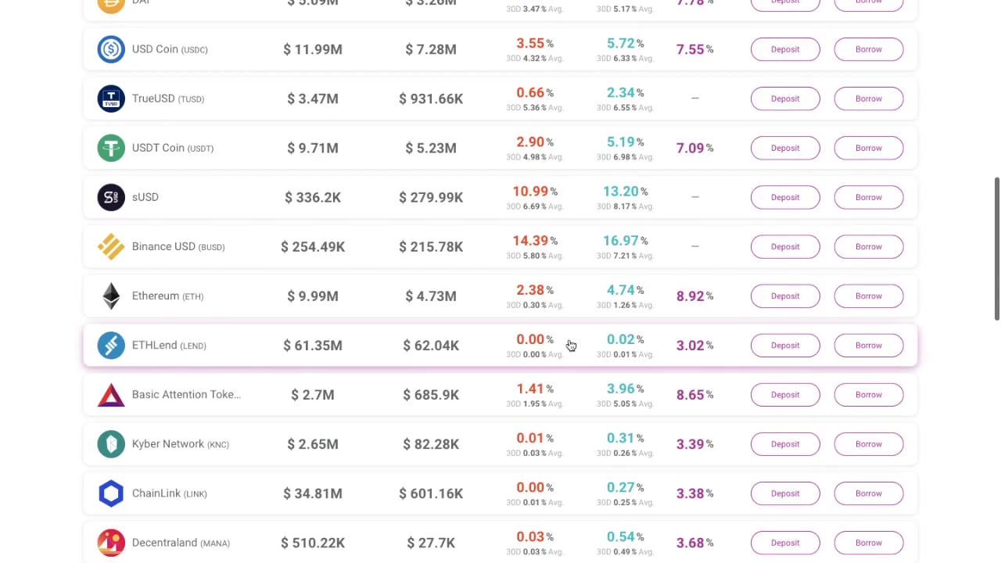
pyautogui.scroll(-5, 571, 346)
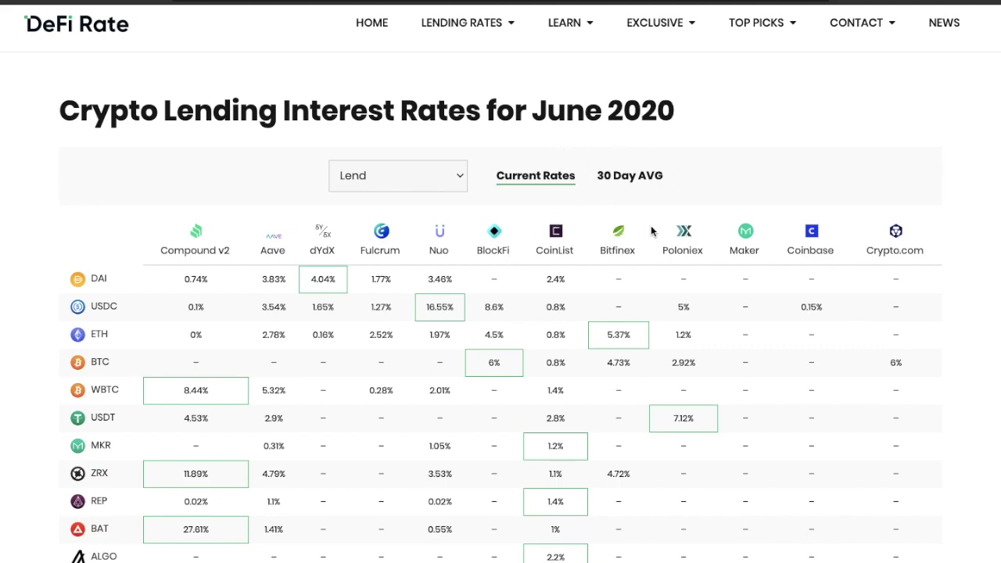
pyautogui.scroll(-2, 652, 231)
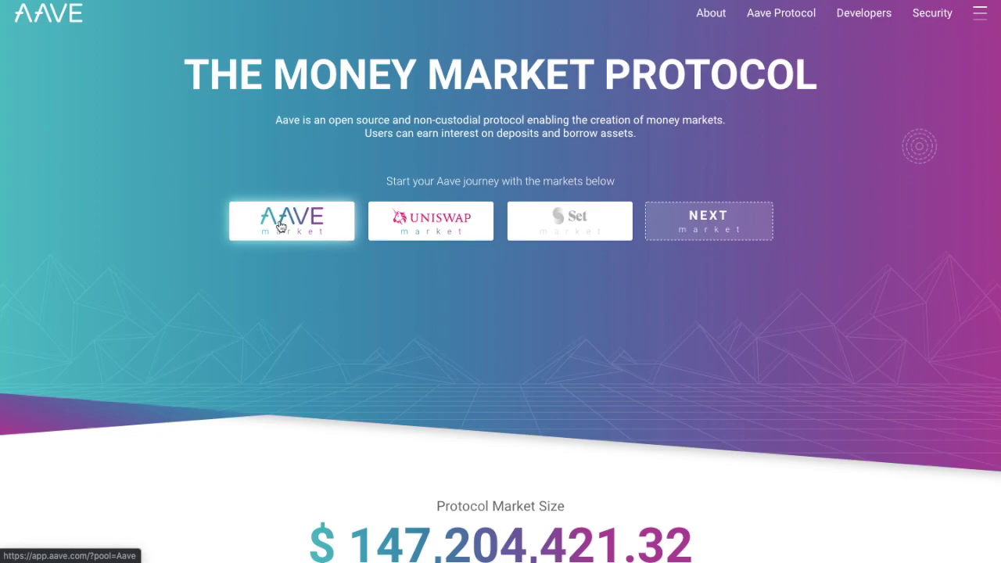
# Enter the Aave market and connect to it with the browser wallet
pyautogui.click(280, 227)
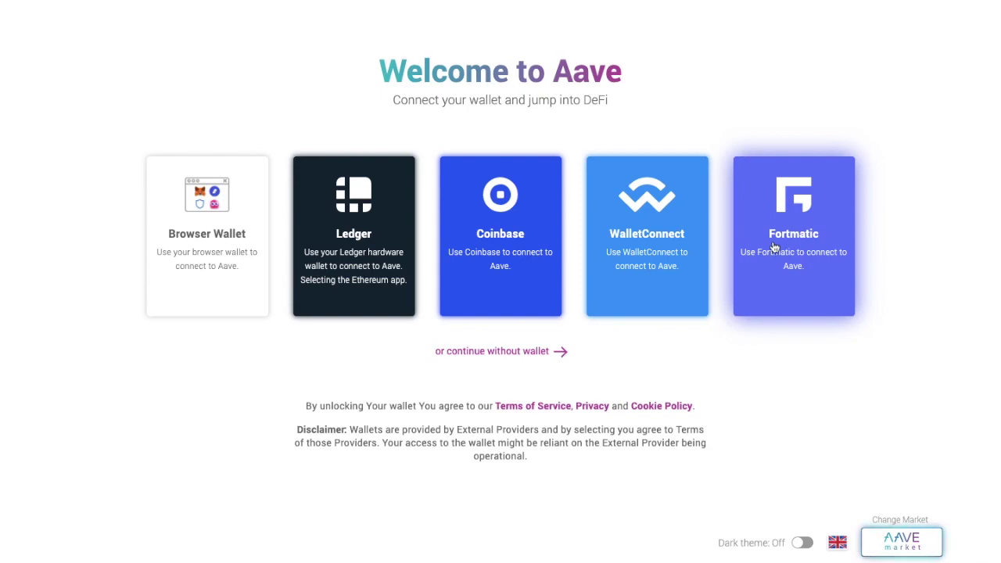
pyautogui.click(190, 253)
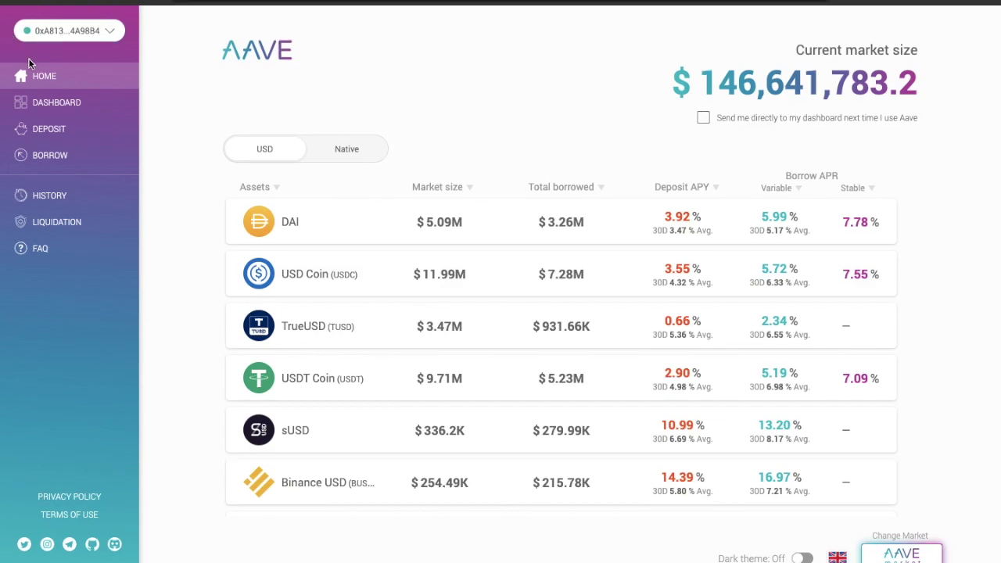
# Look through the assets available for deposit and open the deposit form for DAI
pyautogui.click(53, 135)
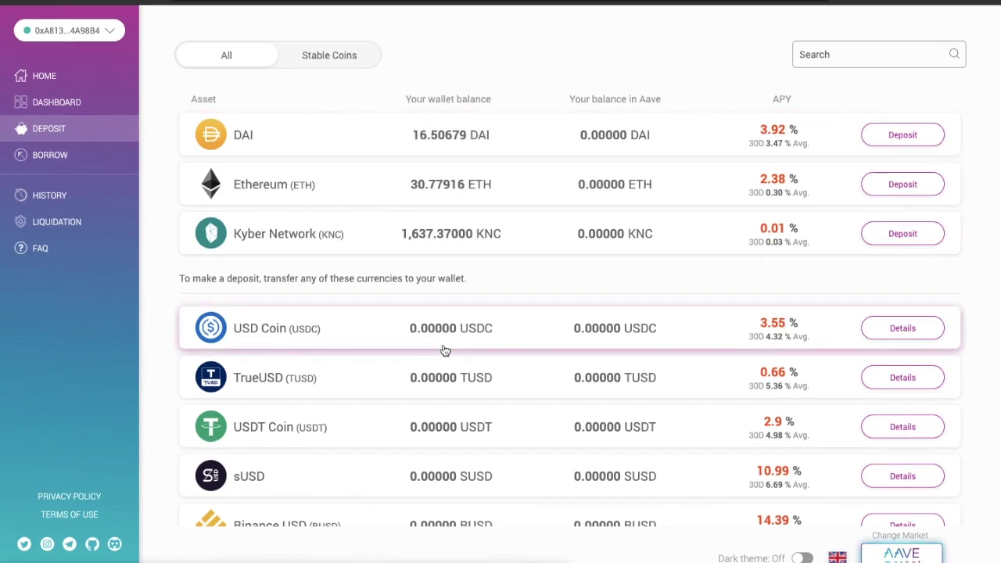
pyautogui.scroll(-5, 444, 351)
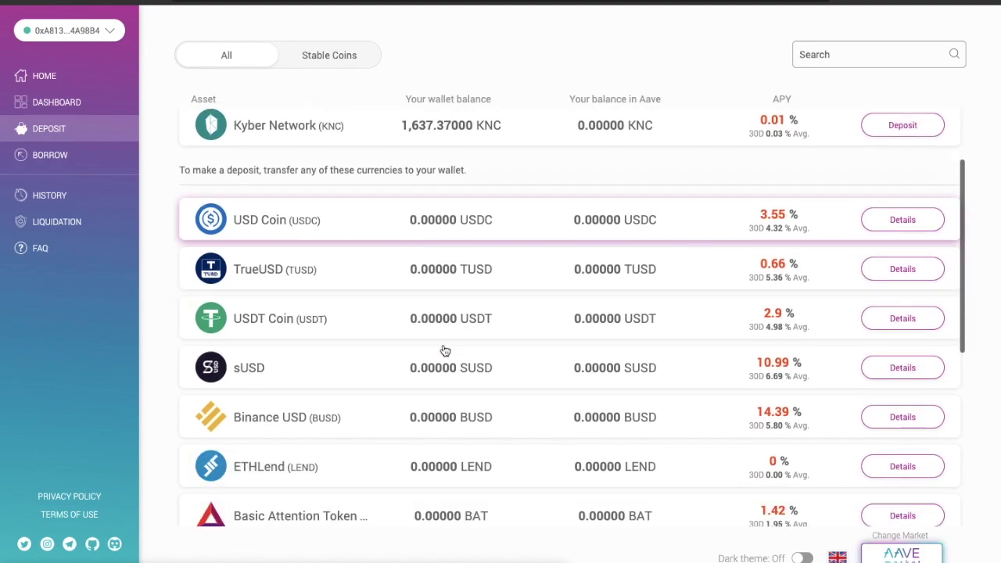
pyautogui.scroll(-3, 444, 351)
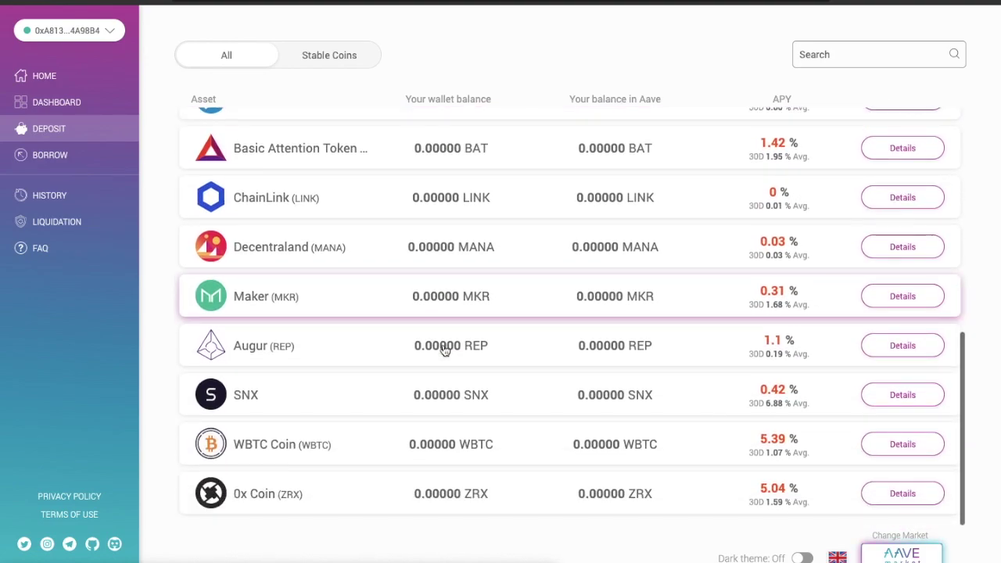
pyautogui.scroll(7, 444, 350)
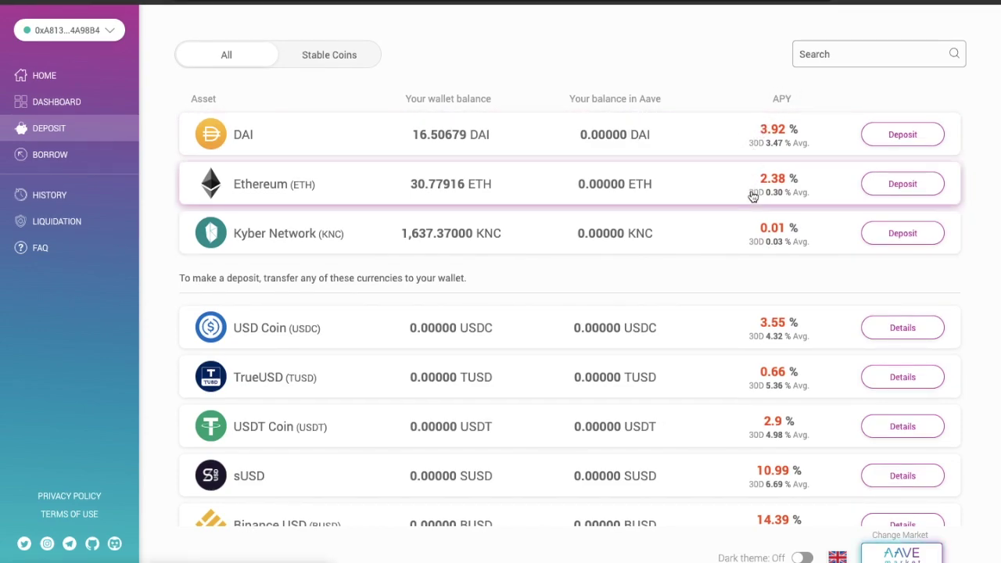
pyautogui.scroll(-1, 752, 196)
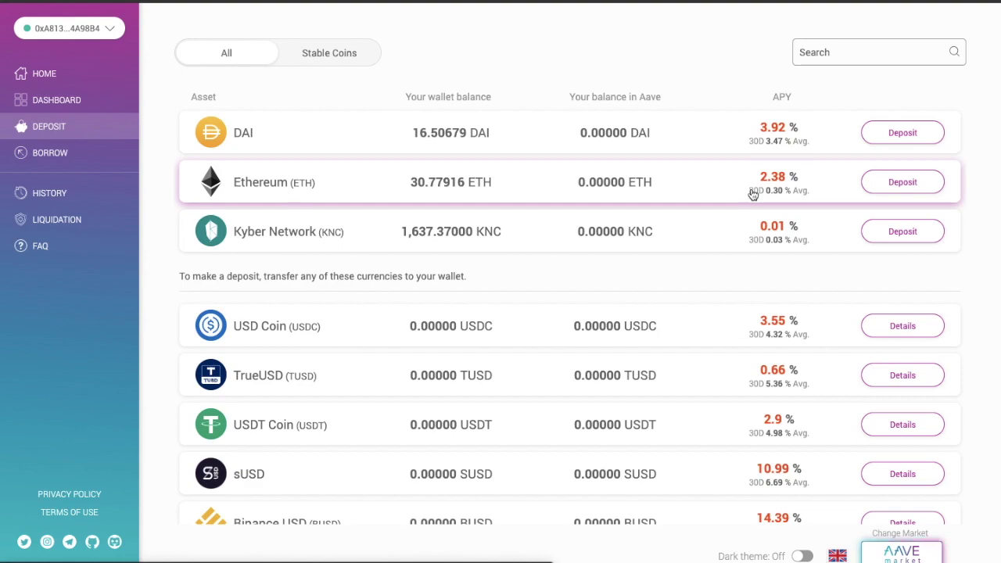
pyautogui.click(904, 135)
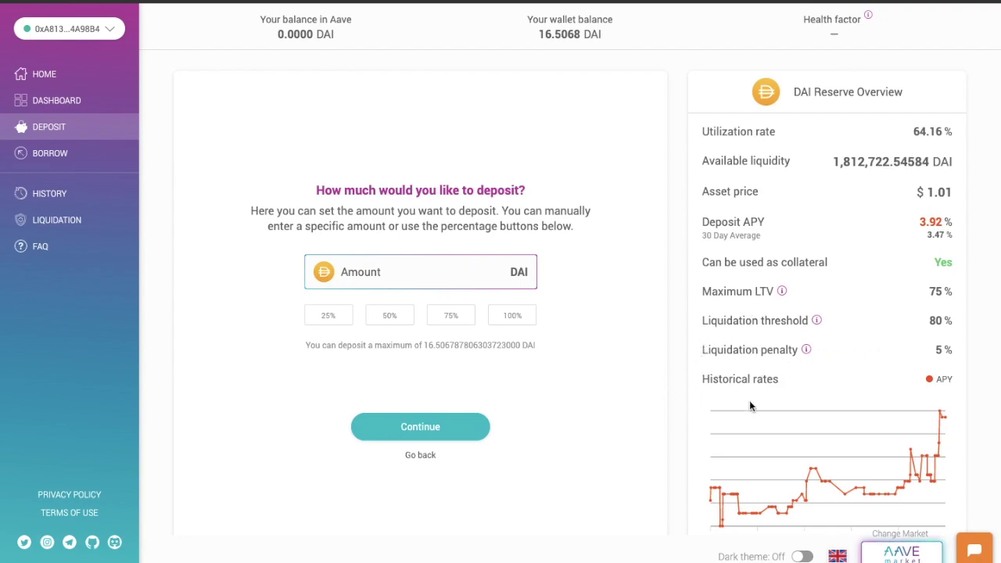
# Set the deposit amount to 100% of the wallet's DAI and submit the approval request
pyautogui.scroll(-1, 749, 403)
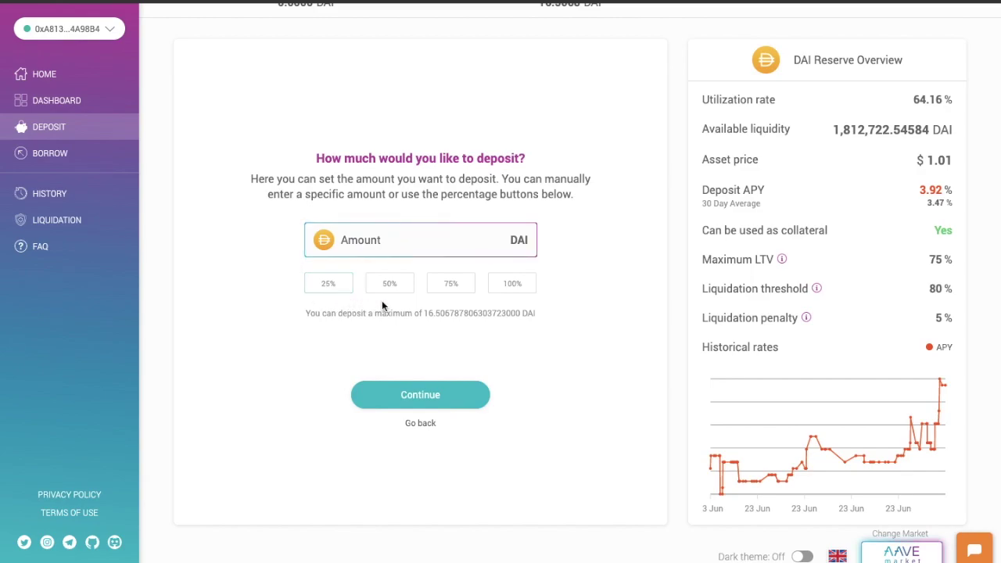
pyautogui.click(516, 285)
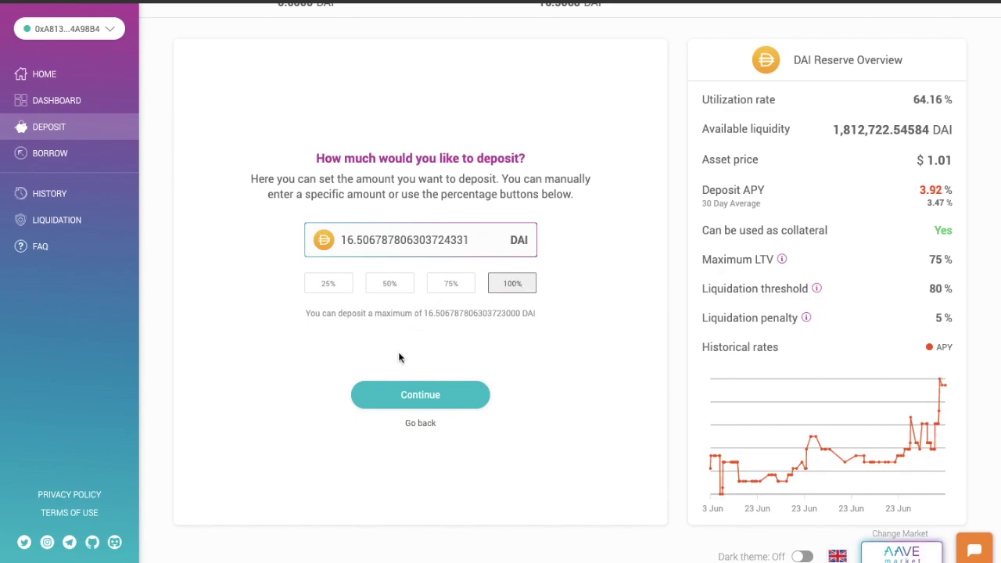
pyautogui.click(408, 394)
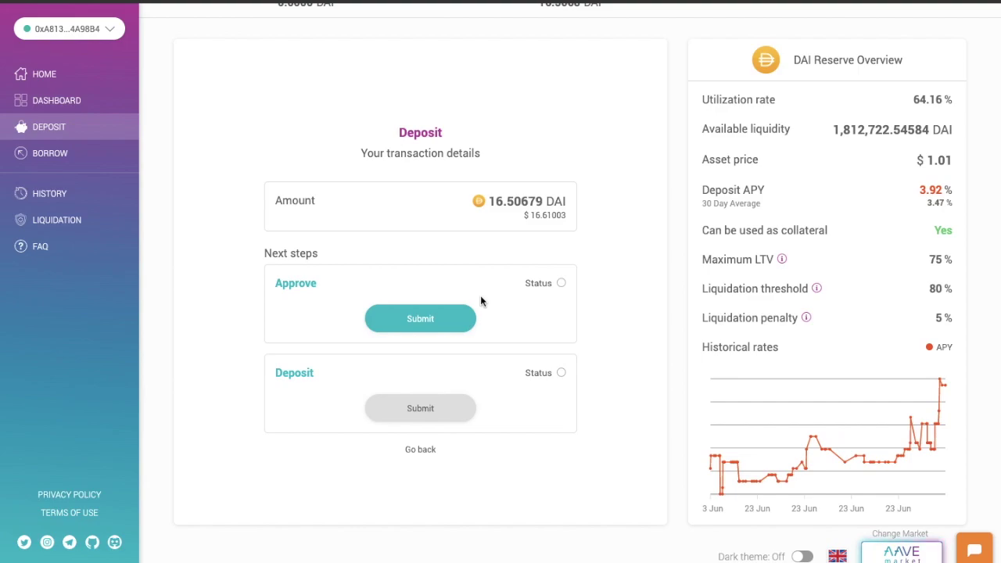
pyautogui.click(444, 320)
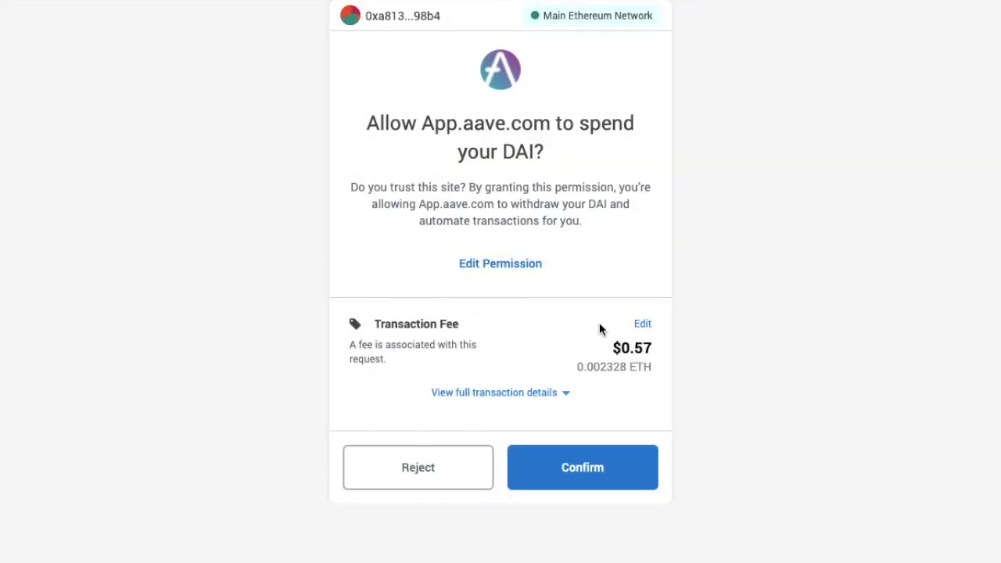
# Set the approval transaction's gas price to 40 GWEI and confirm Aave's permission to spend DAI
pyautogui.click(643, 325)
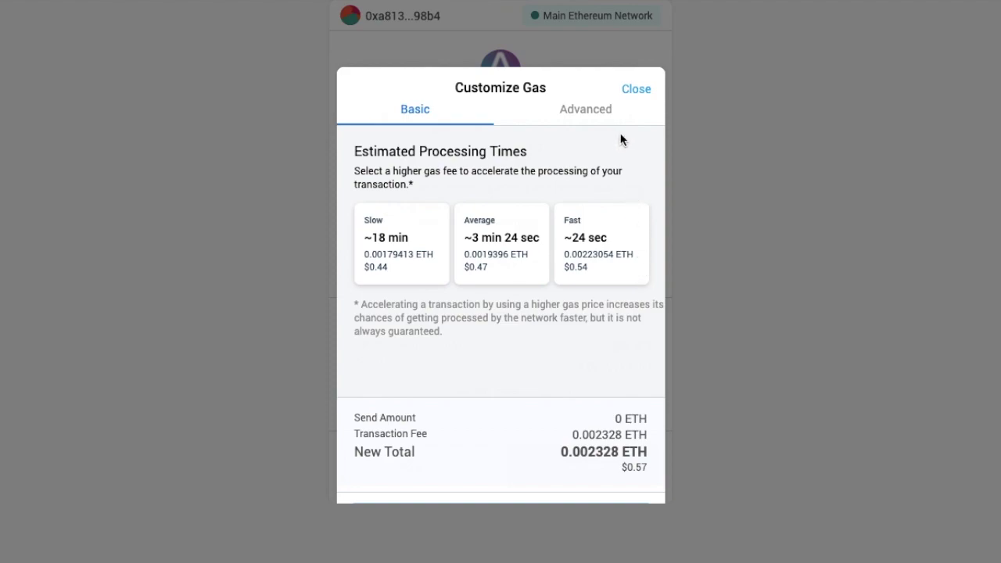
pyautogui.click(592, 115)
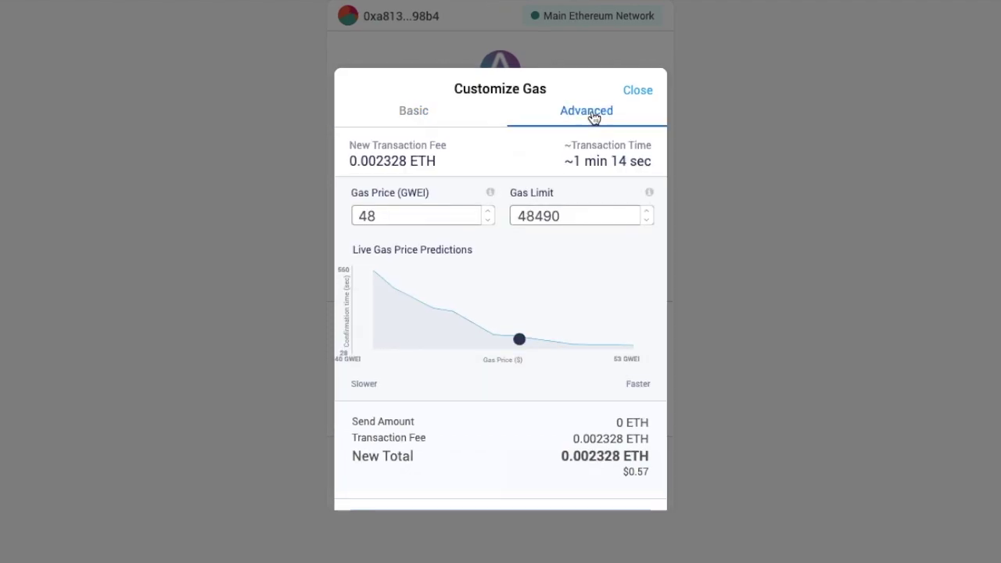
pyautogui.click(425, 214)
pyautogui.press('BackSpace')
pyautogui.write('0')
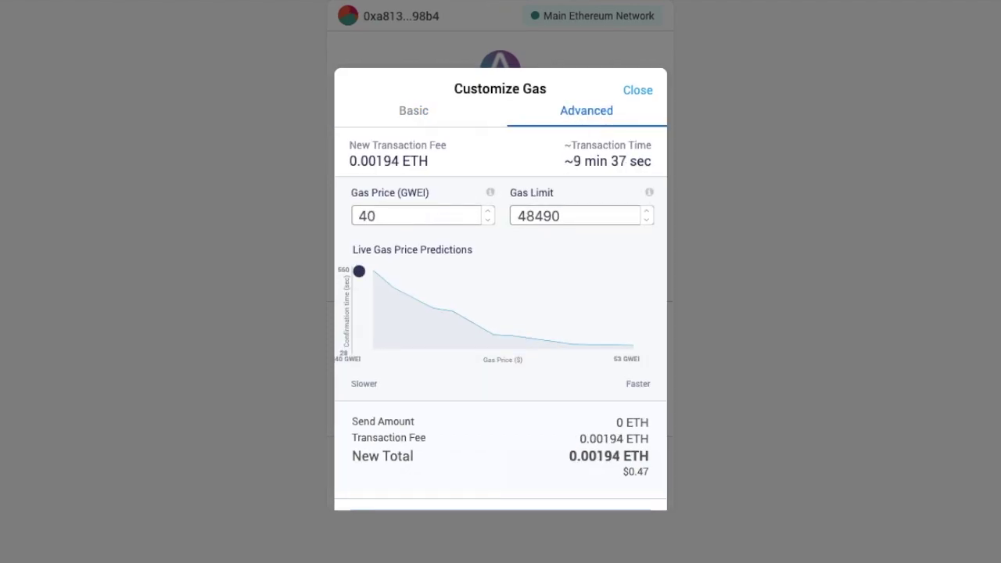
pyautogui.scroll(-1, 529, 350)
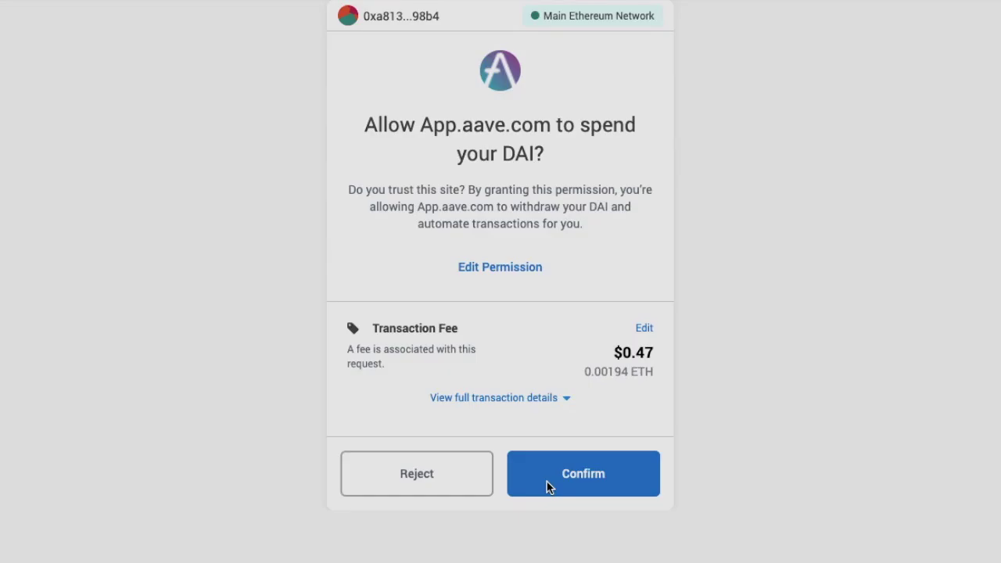
pyautogui.click(549, 489)
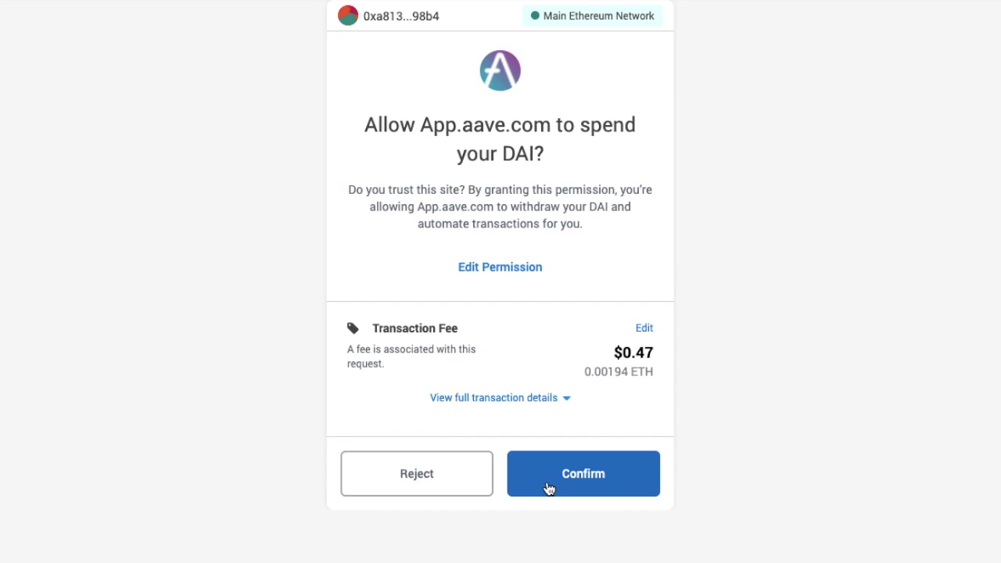
pyautogui.click(549, 488)
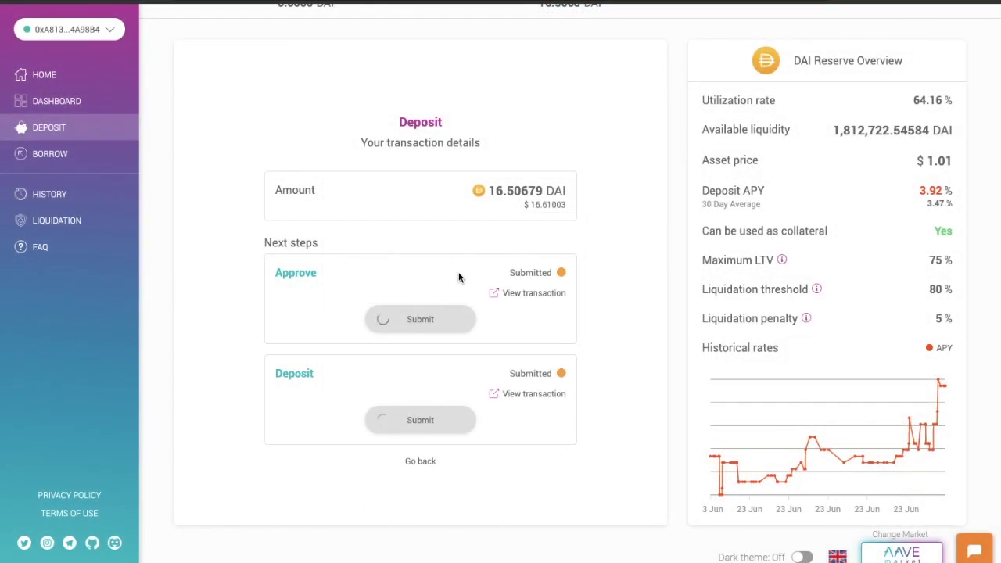
# View the submitted approval transaction and go to the dashboard once the deposit is complete
pyautogui.click(519, 293)
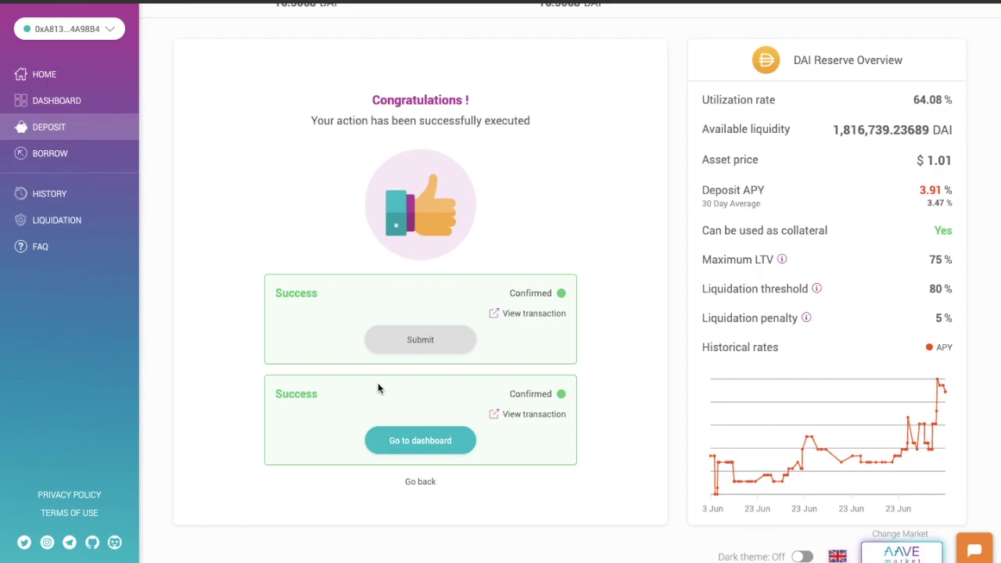
pyautogui.click(422, 440)
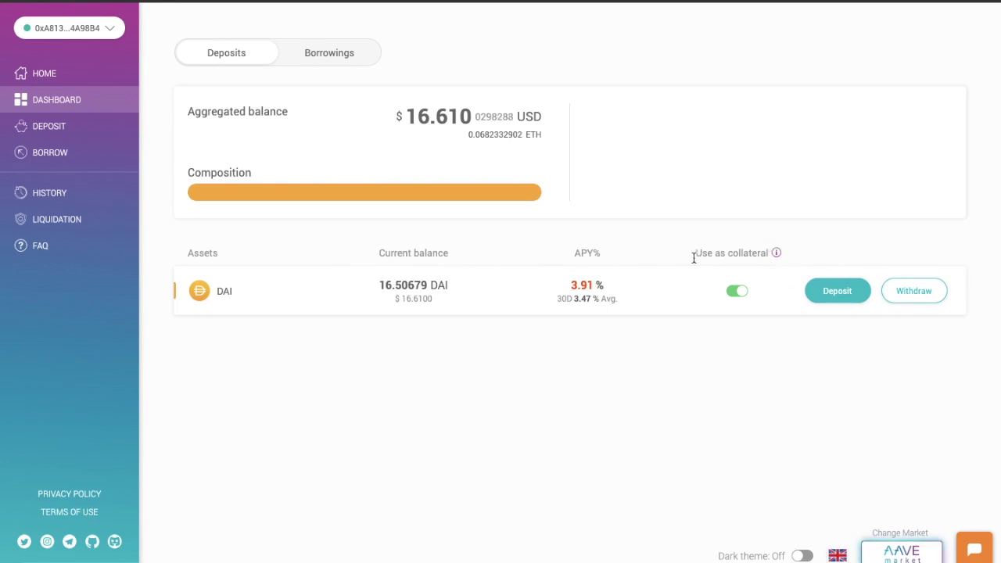
# Open the withdrawal form for the deposited DAI and choose 100% as the amount
pyautogui.click(830, 300)
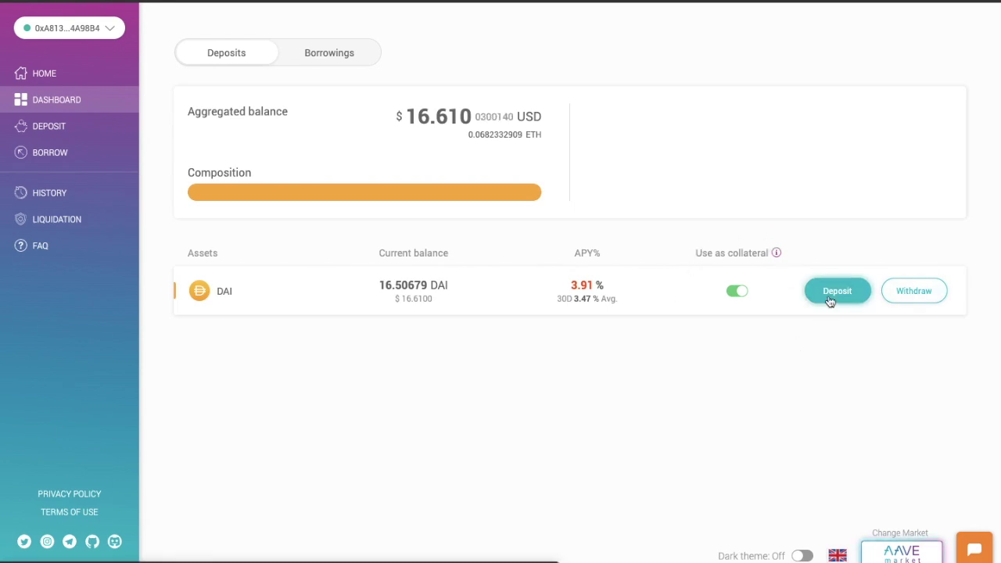
pyautogui.click(915, 292)
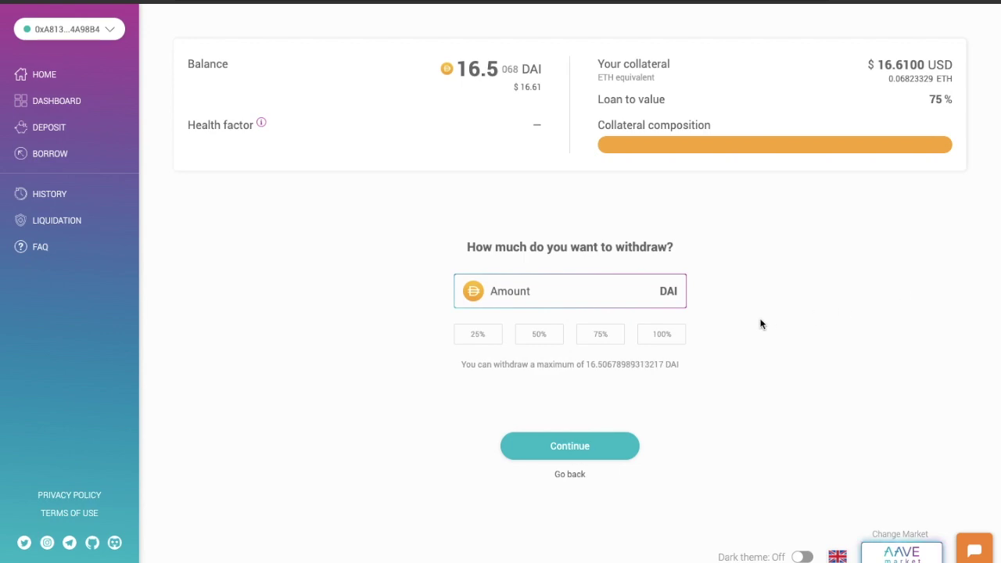
pyautogui.click(669, 336)
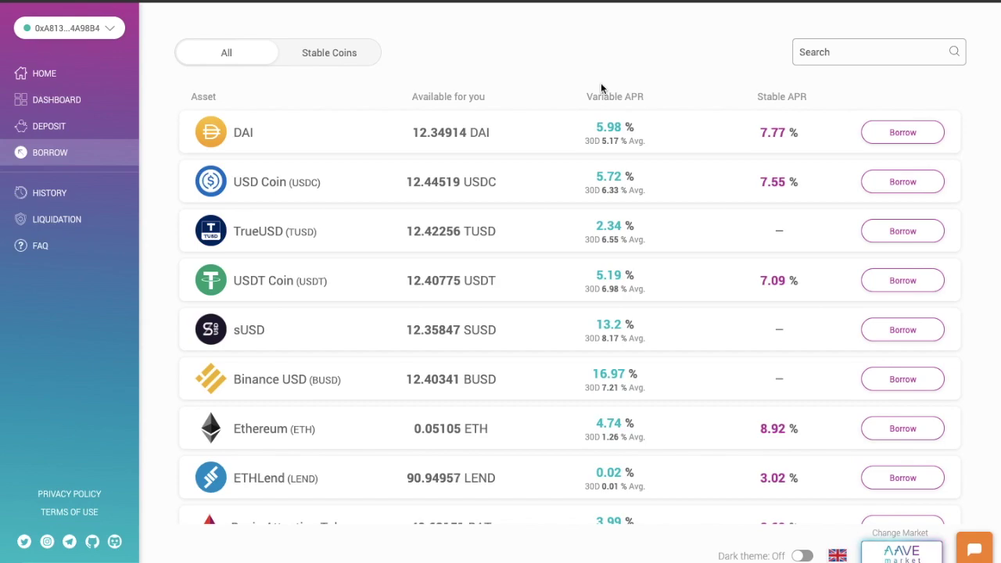
# Find Maker (MKR) among the borrowable assets and open its borrow form
pyautogui.scroll(-4, 628, 406)
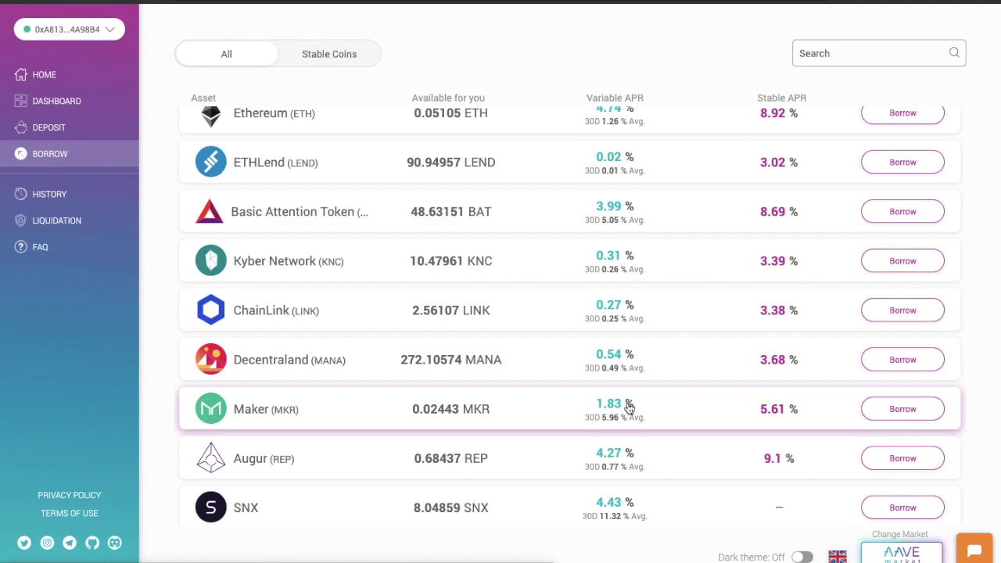
pyautogui.click(903, 409)
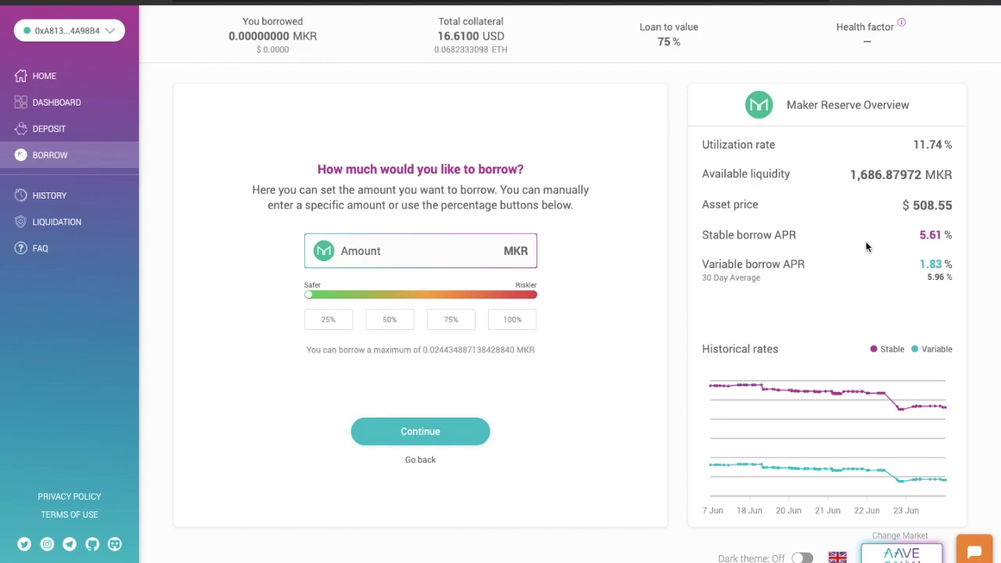
pyautogui.scroll(-1, 866, 248)
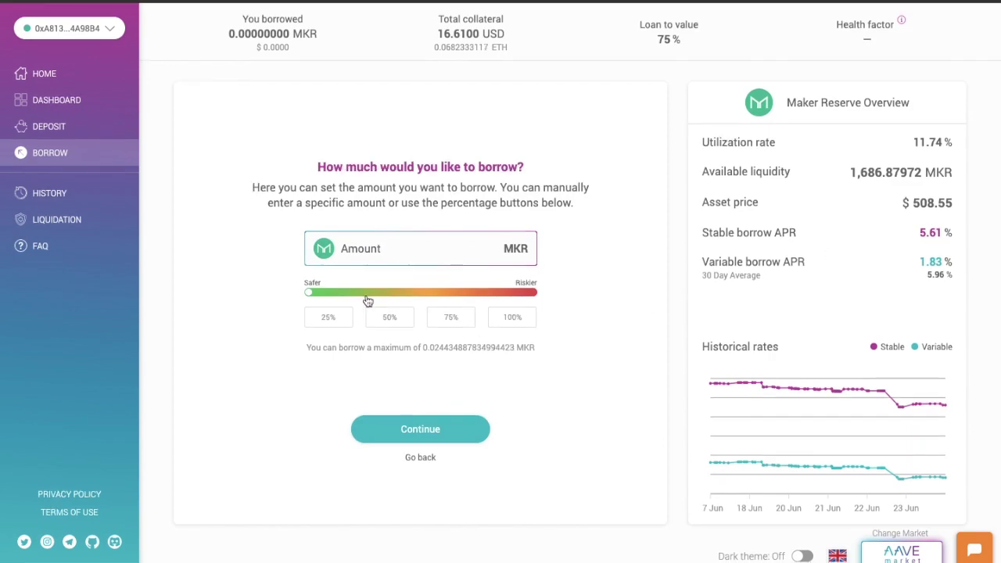
# Set the MKR borrow amount to 100% of the maximum and continue with the variable interest rate
pyautogui.click(513, 317)
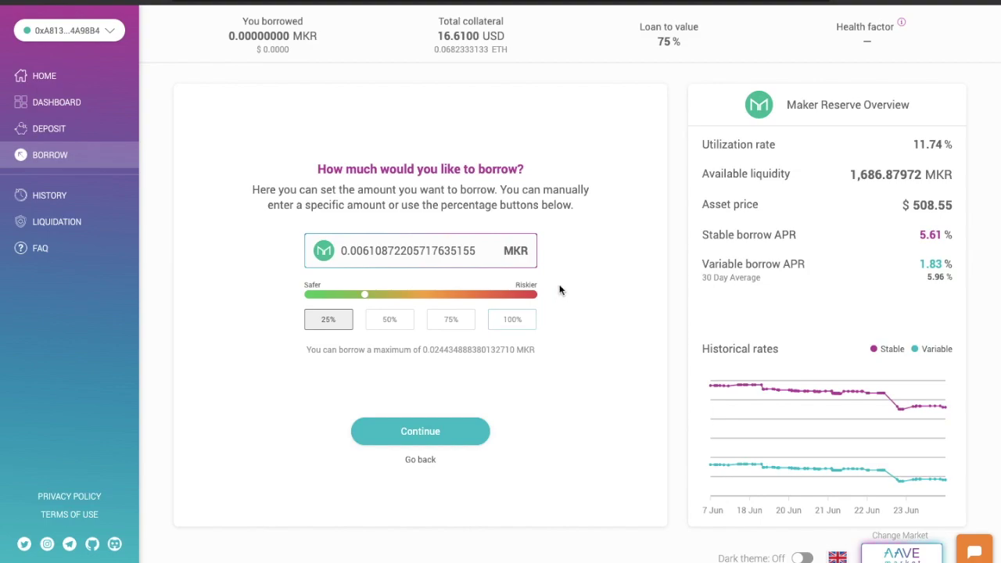
pyautogui.click(513, 321)
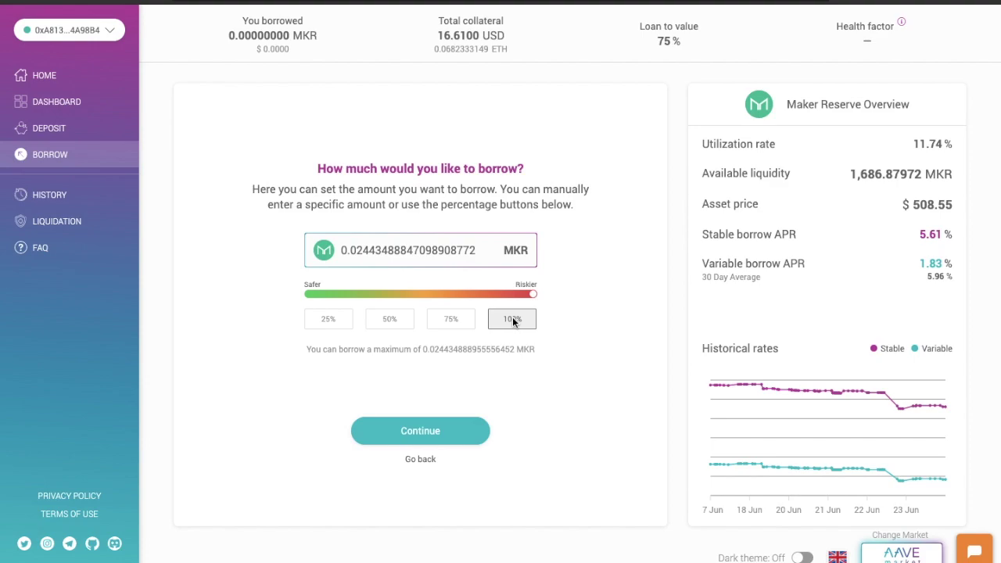
pyautogui.click(407, 441)
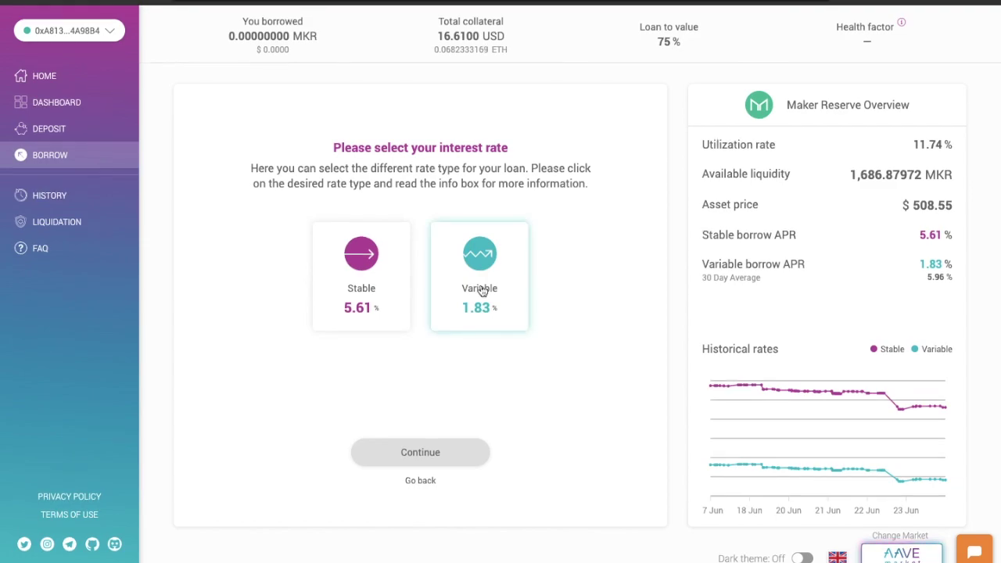
pyautogui.click(482, 290)
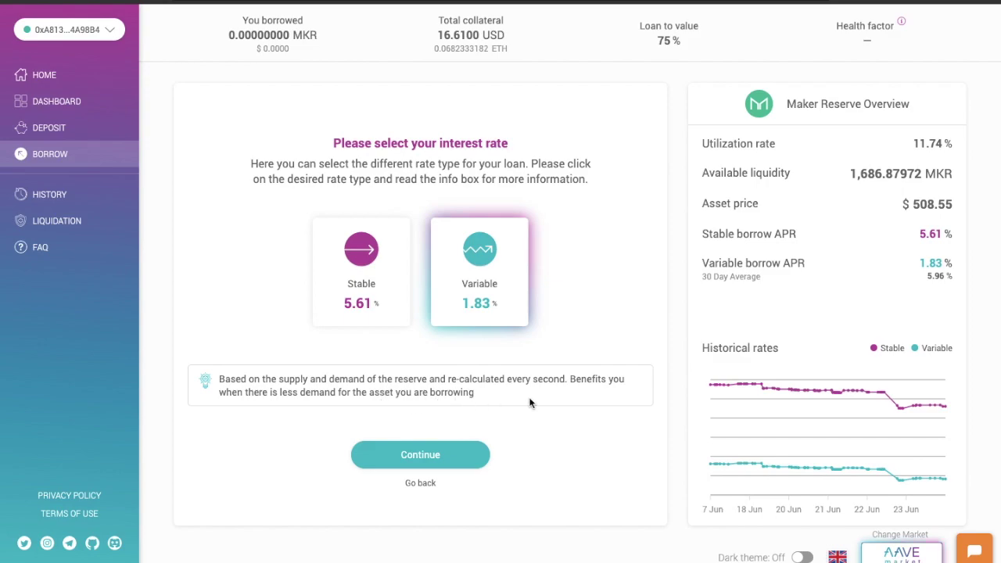
pyautogui.click(444, 459)
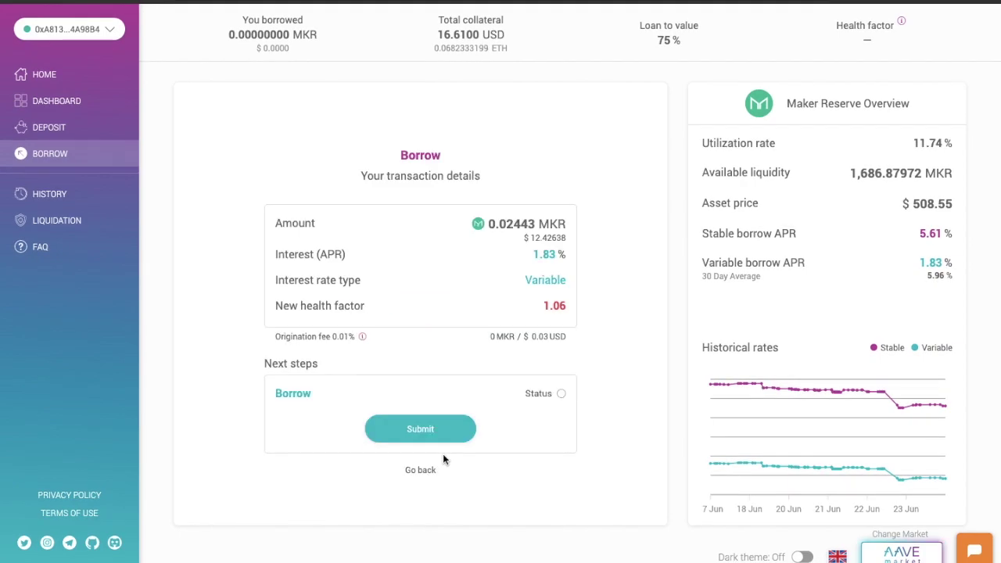